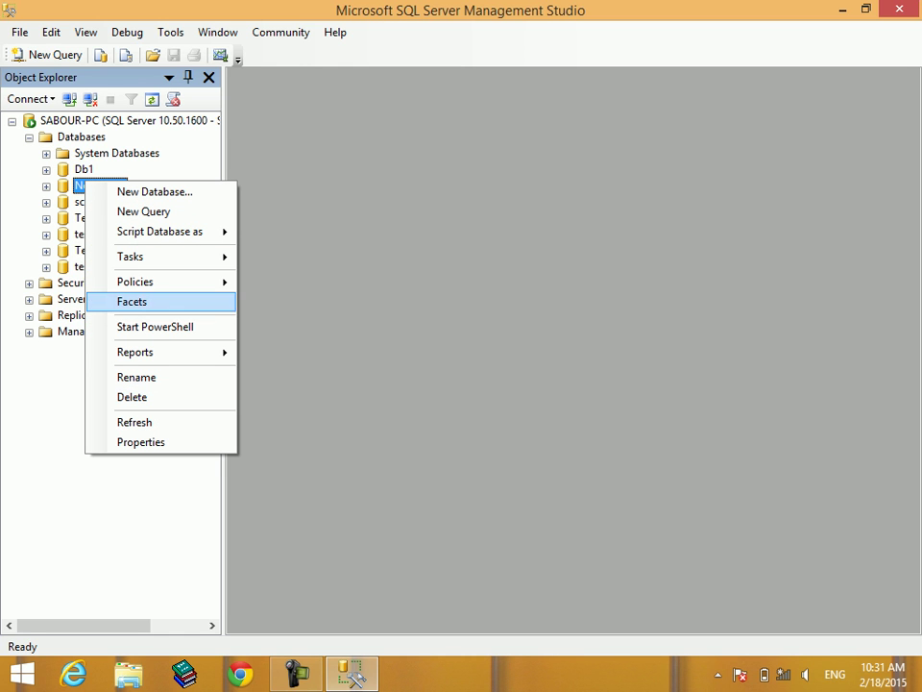
# Open the Back Up Database dialog for the Northwind database and keep Northwind as the source.
pyautogui.moveTo(144, 257)
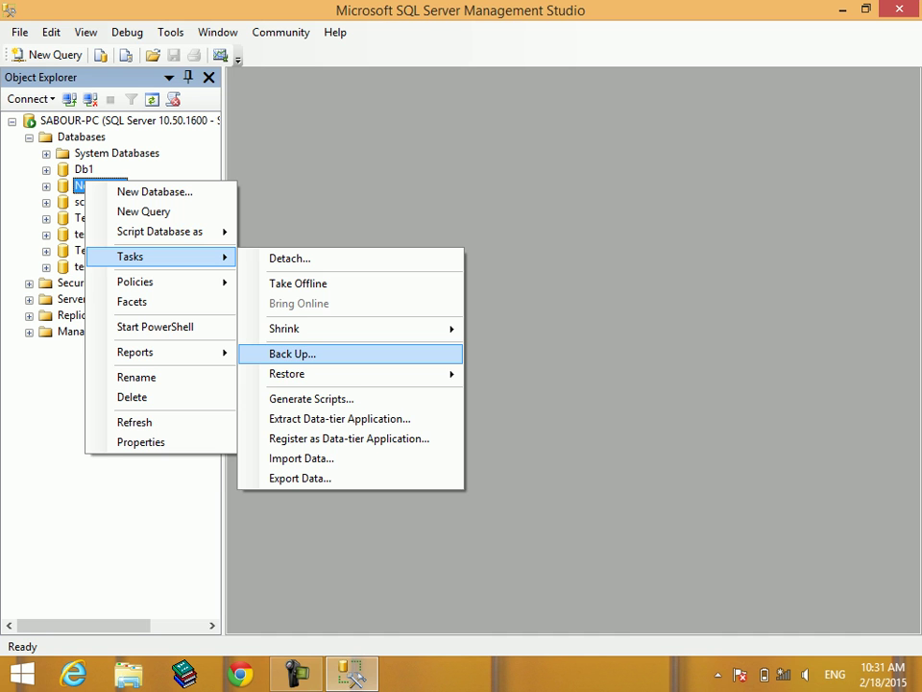
pyautogui.press('Return')
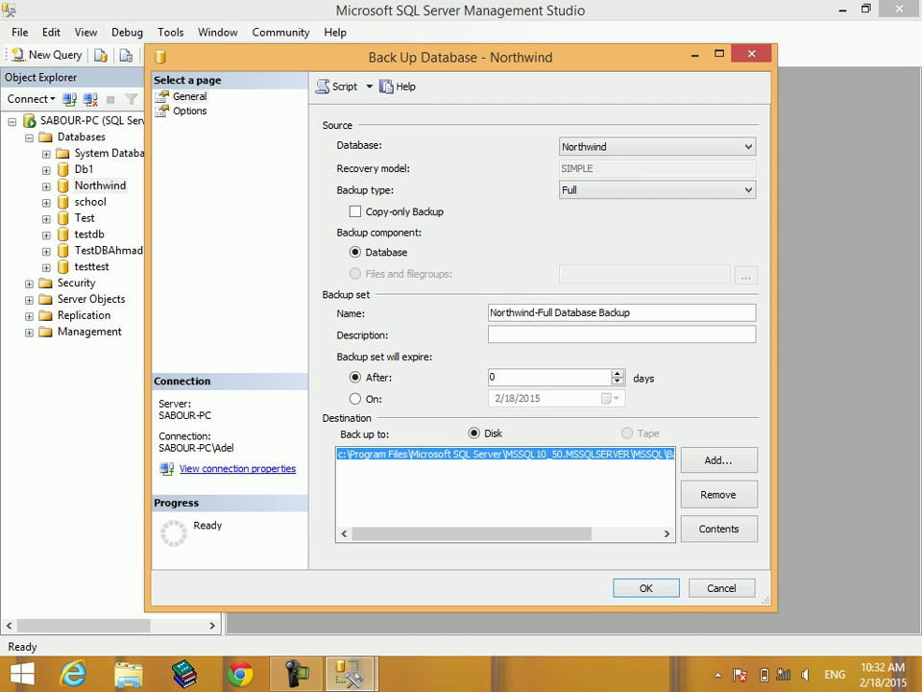
pyautogui.click(657, 146)
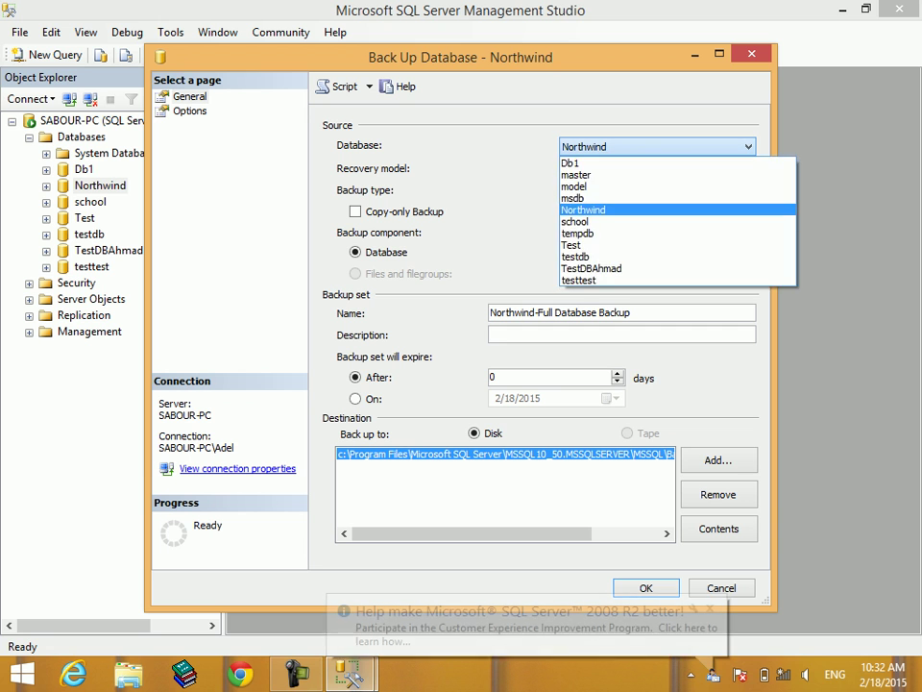
pyautogui.click(657, 146)
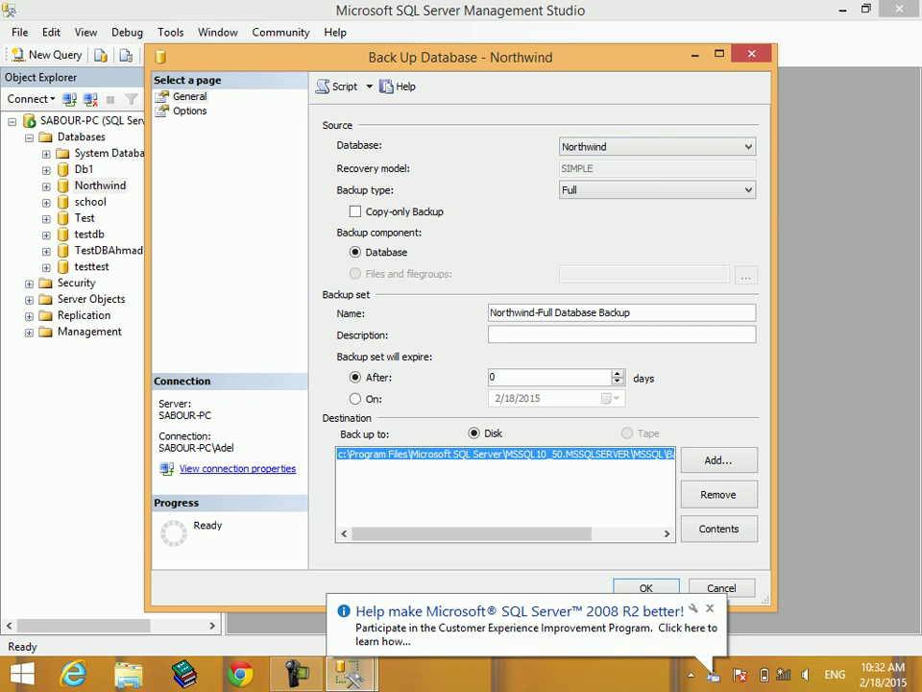
# Review the available backup types for Northwind and keep the type set to Full.
pyautogui.click(657, 189)
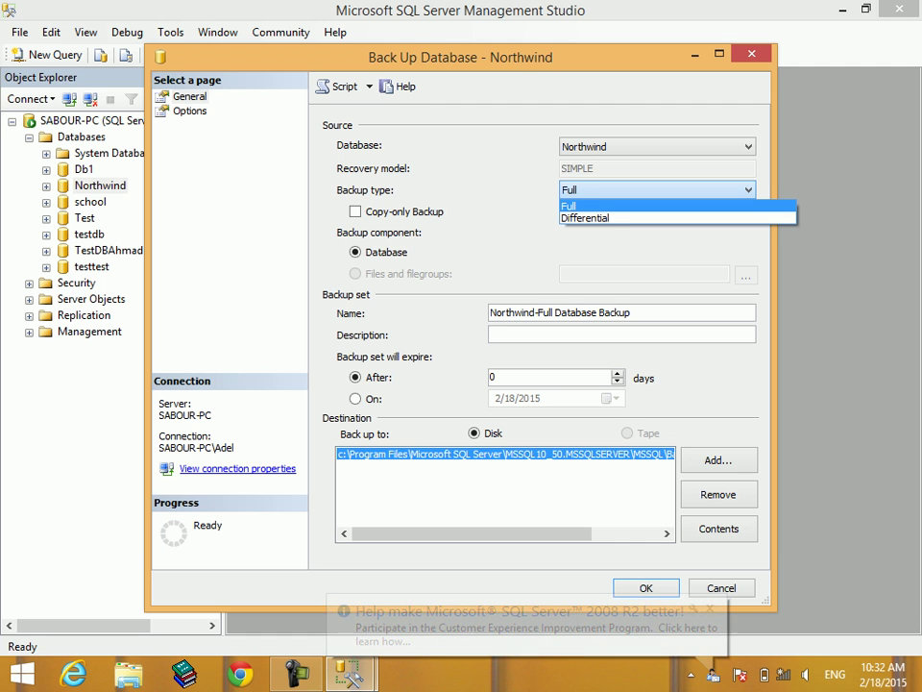
pyautogui.press('Escape')
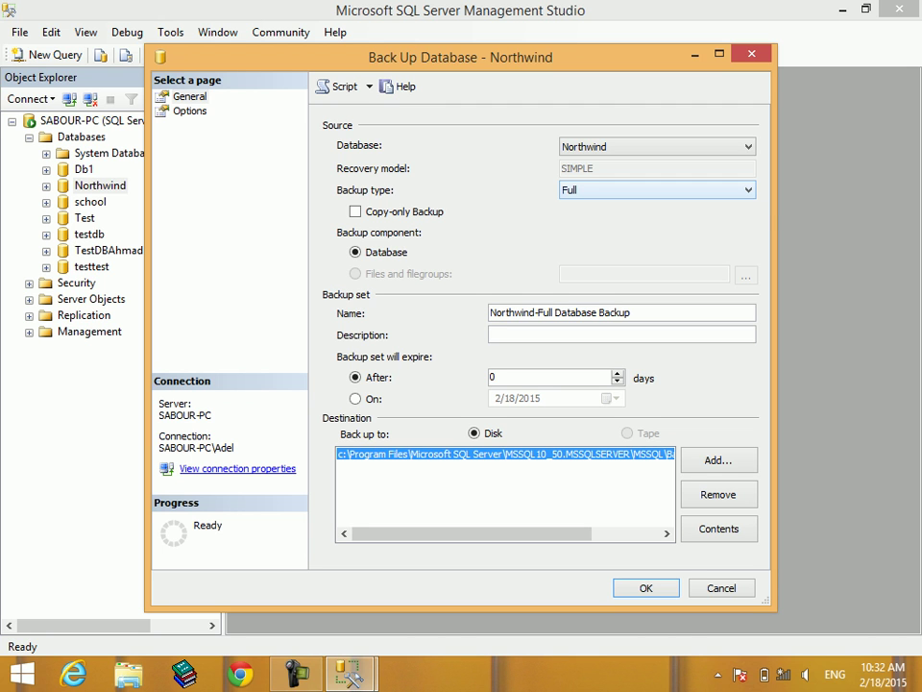
pyautogui.hotkey('alt', 'Down')
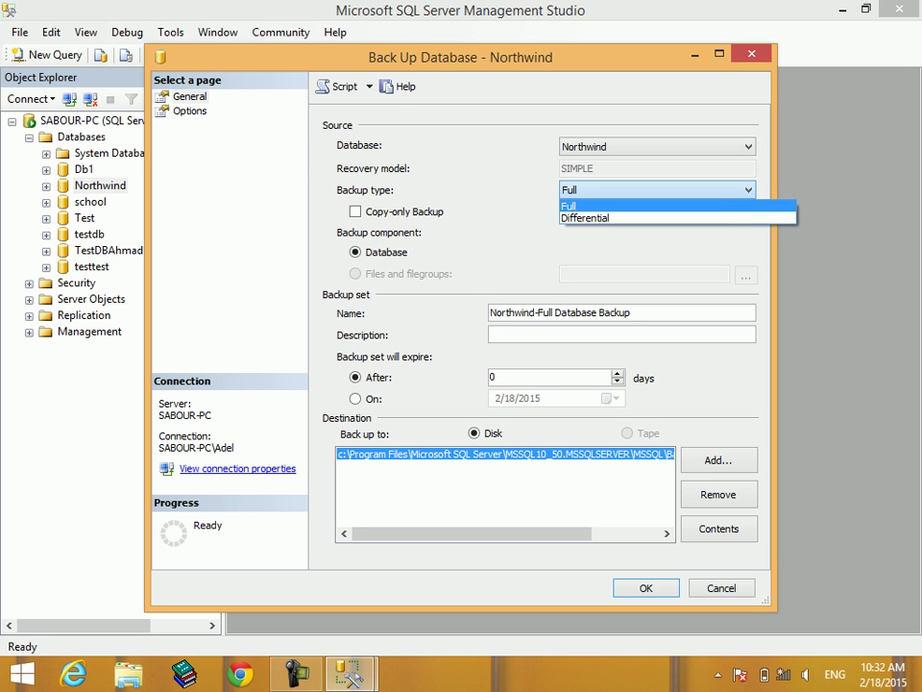
pyautogui.press('Down')
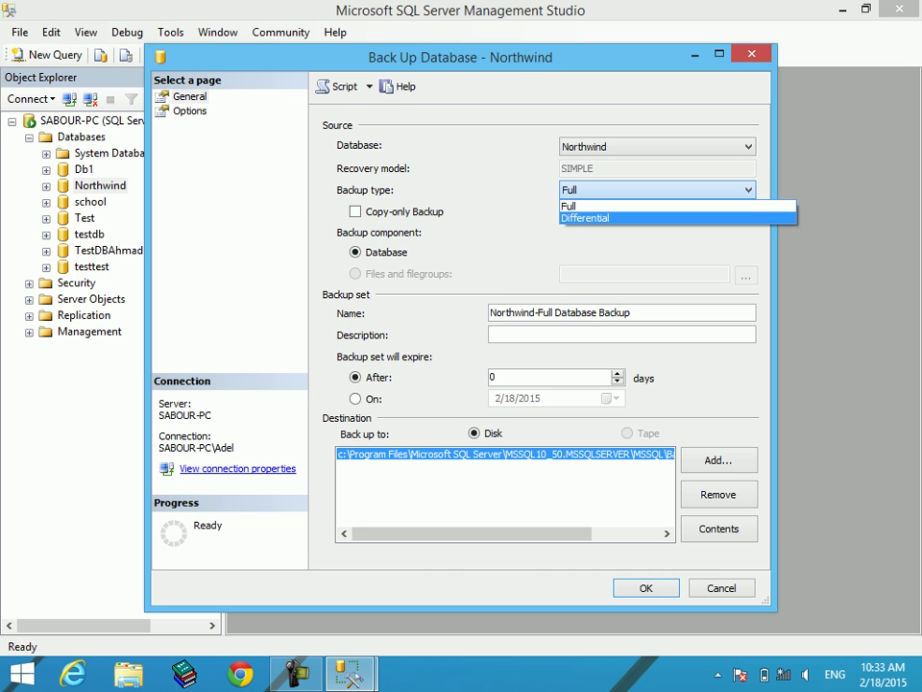
pyautogui.press('Up')
pyautogui.press('Return')
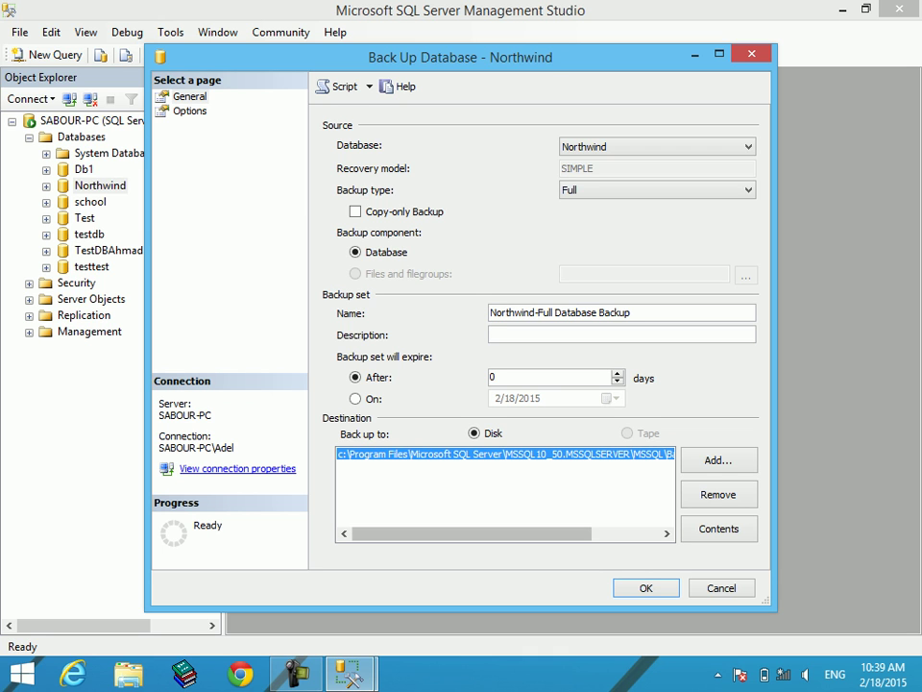
# Inspect the rest of the backup destination path and recheck the backup type, leaving it at Full.
pyautogui.moveTo(471, 533)
pyautogui.mouseDown()
pyautogui.moveTo(543, 533)
pyautogui.moveTo(471, 533)
pyautogui.mouseUp()
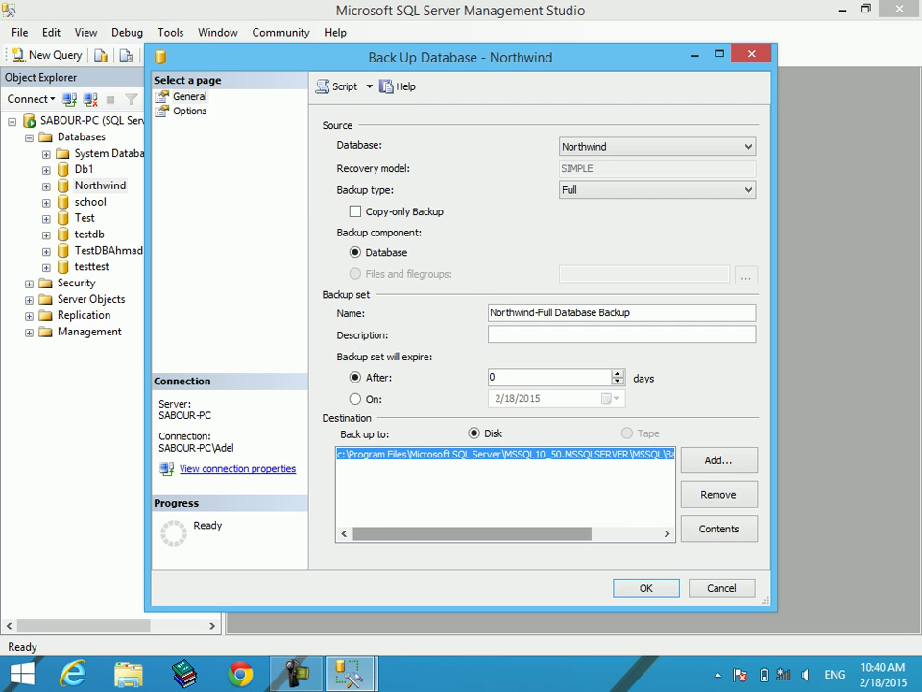
pyautogui.hscroll(5, 504, 490)
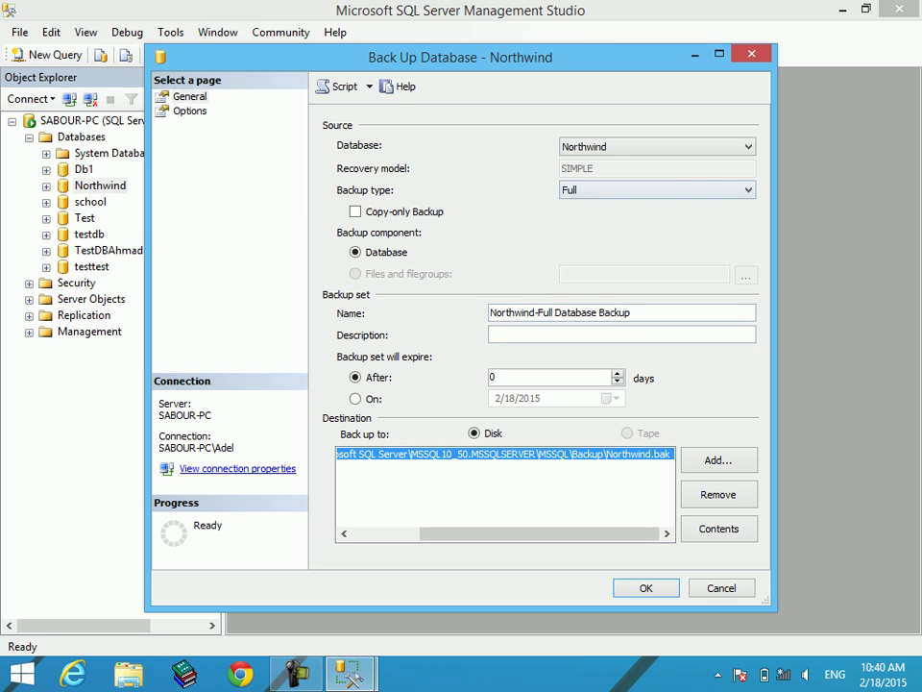
pyautogui.click(657, 190)
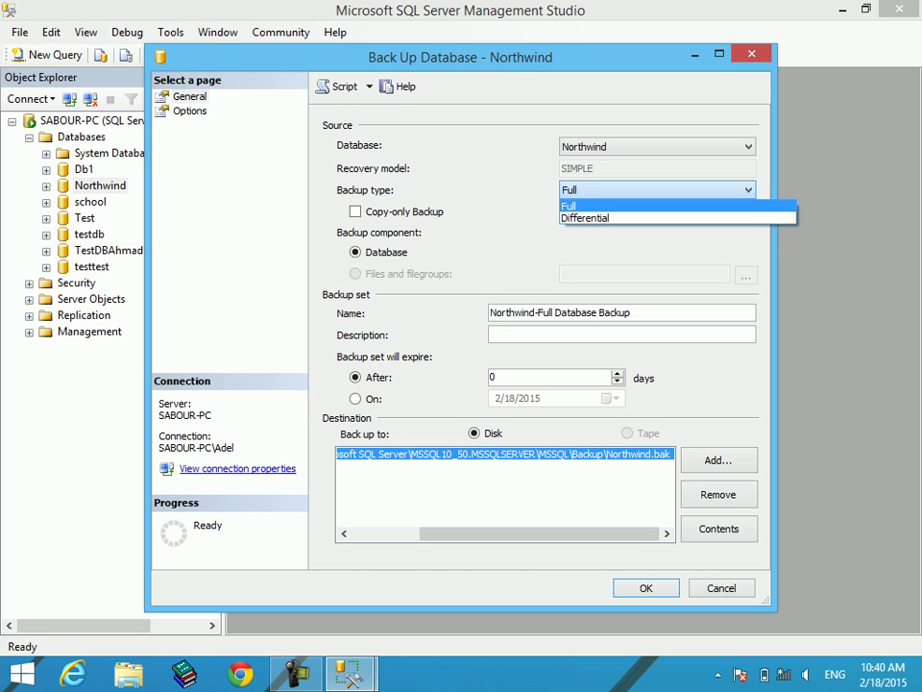
pyautogui.press('Return')
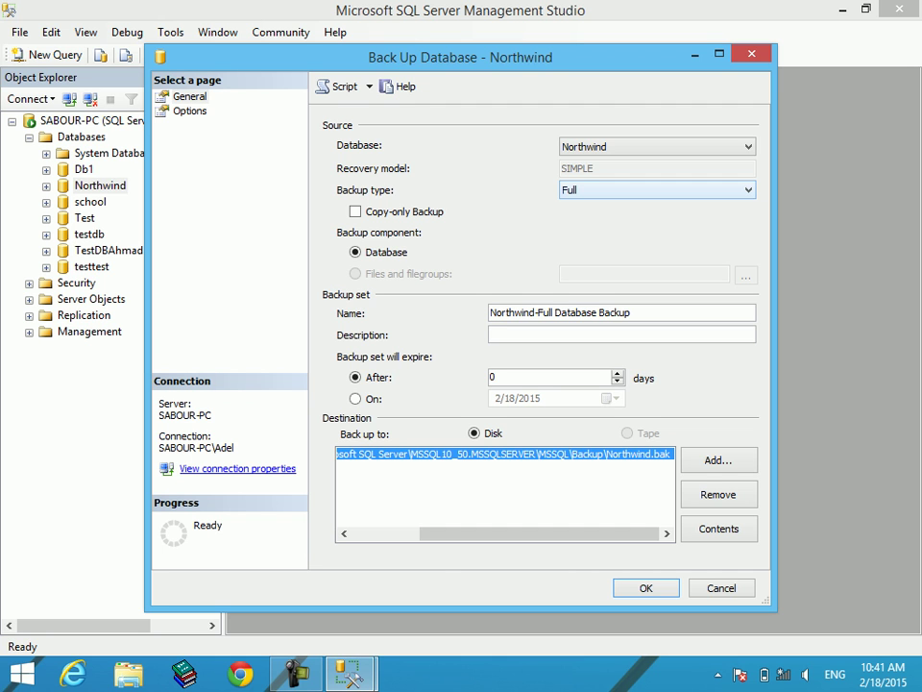
# Look over the backup type choices again and examine the Options page before returning to the General page.
pyautogui.click(657, 189)
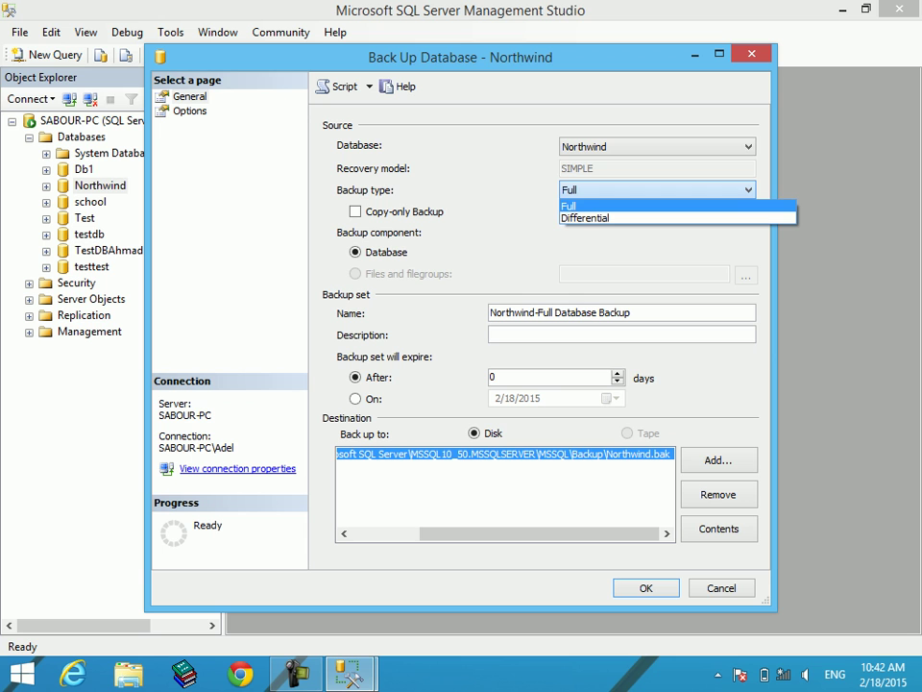
pyautogui.press('Return')
pyautogui.click(189, 111)
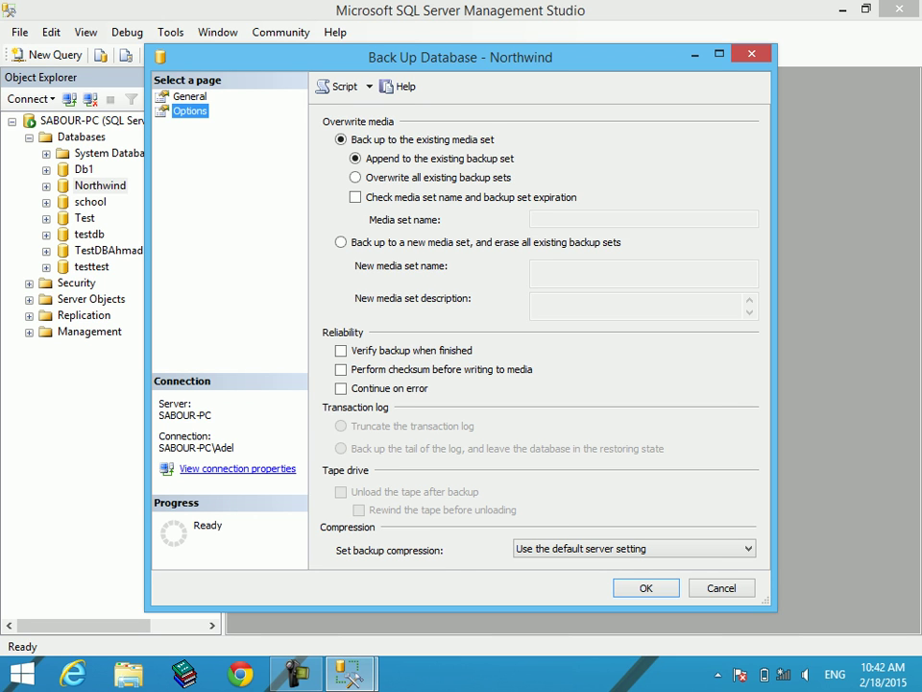
pyautogui.click(189, 96)
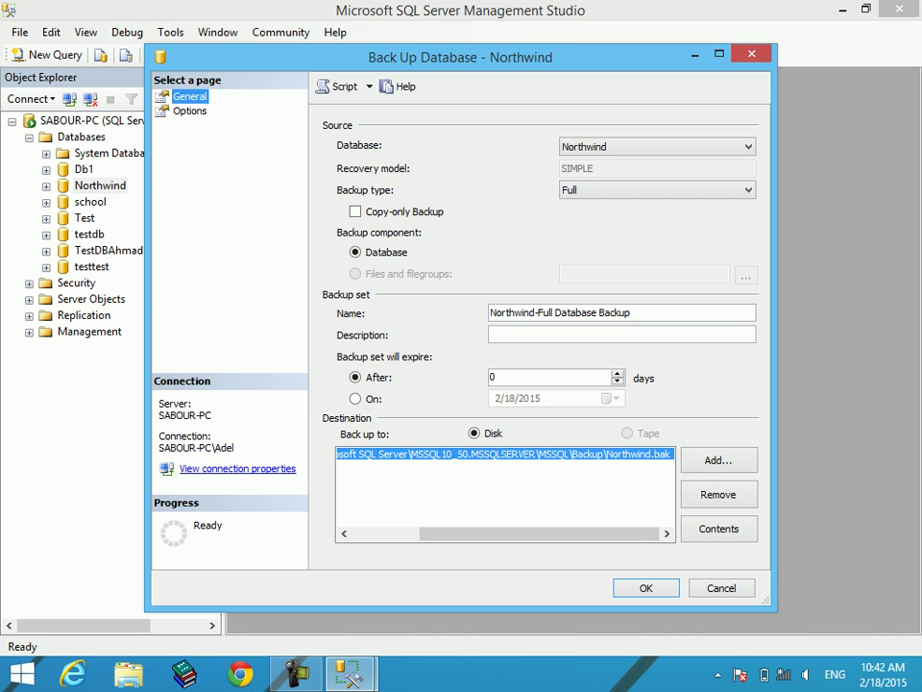
# Try the fixed-date expiration option for the backup set and switch back to expiring after a number of days.
pyautogui.press('Tab')
pyautogui.press('Tab')
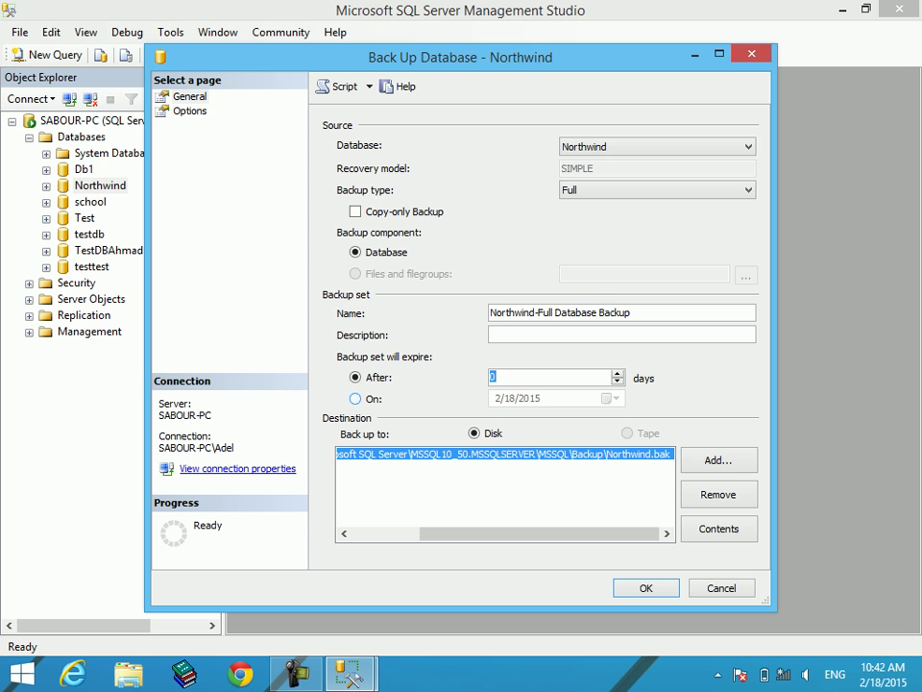
pyautogui.click(355, 398)
pyautogui.click(608, 398)
pyautogui.press('Escape')
pyautogui.click(356, 376)
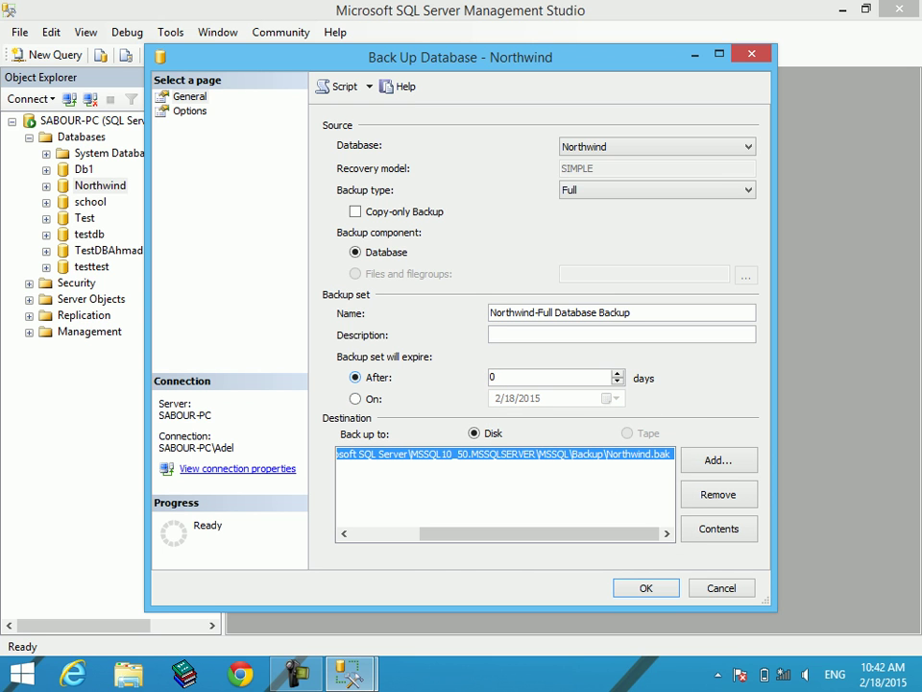
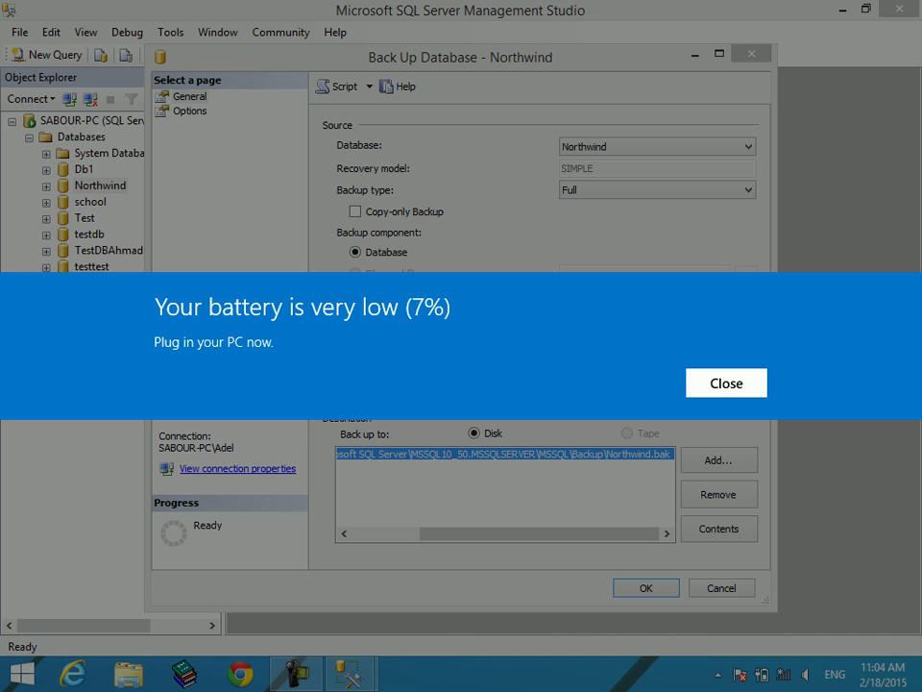
# Dismiss the low-battery warning and open the SQLServer-Schools folder on the Desktop in File Explorer.
pyautogui.press('Return')
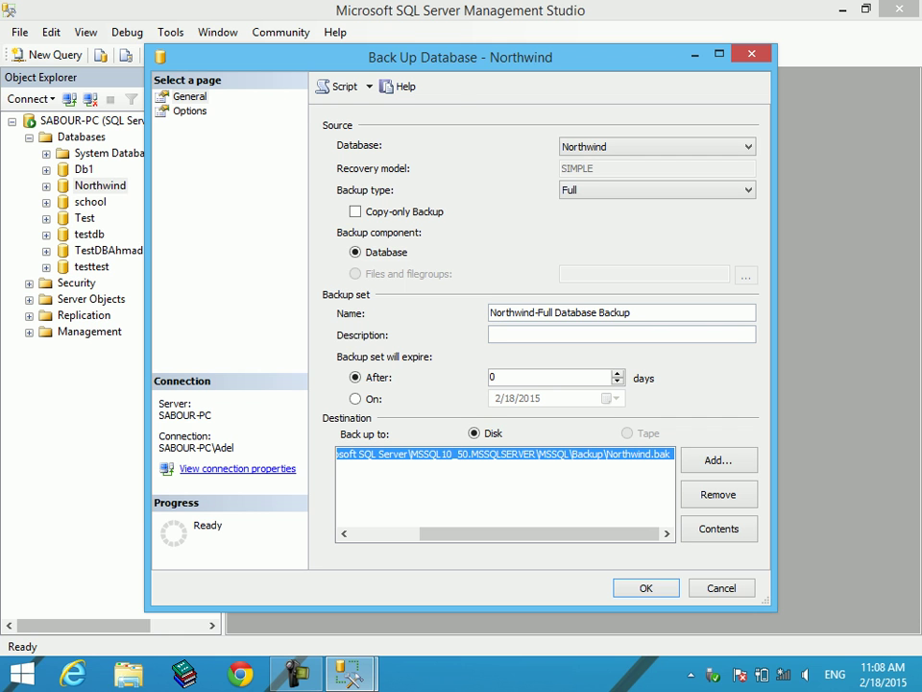
pyautogui.click(128, 673)
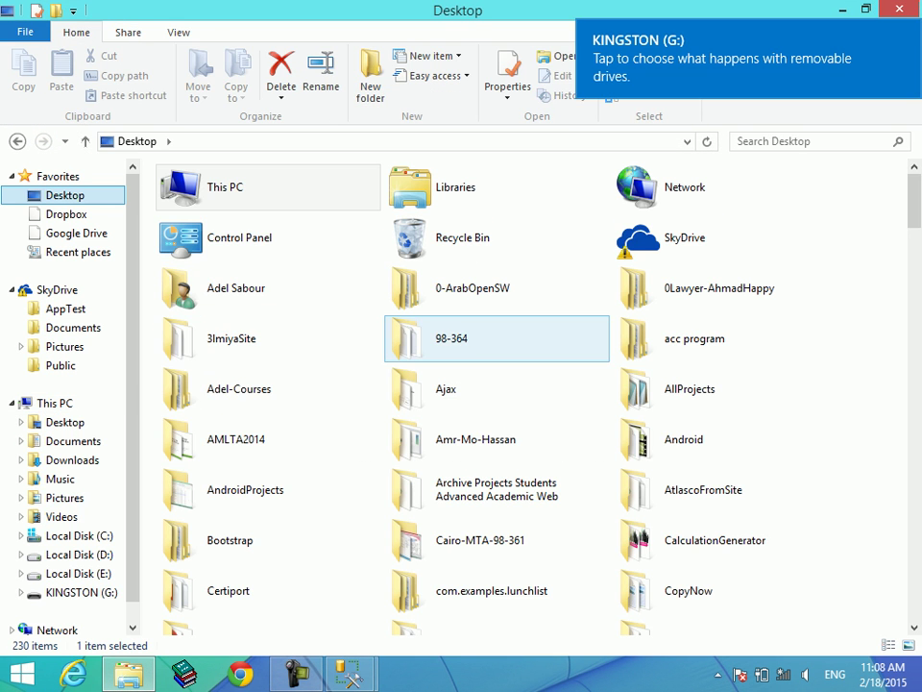
pyautogui.click(448, 389)
pyautogui.press('s')
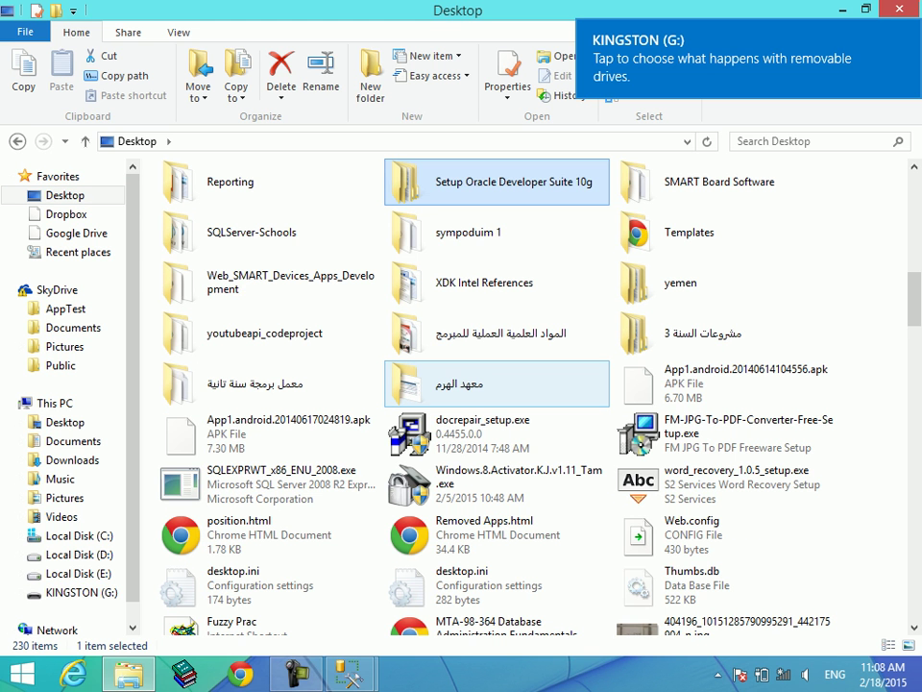
pyautogui.press('s')
pyautogui.press('s')
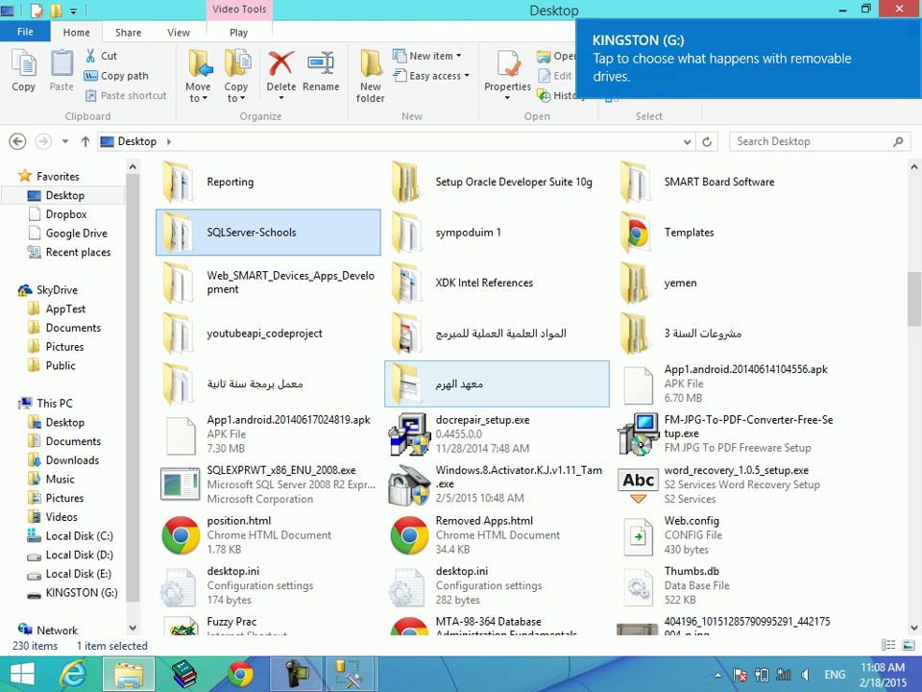
pyautogui.press('Return')
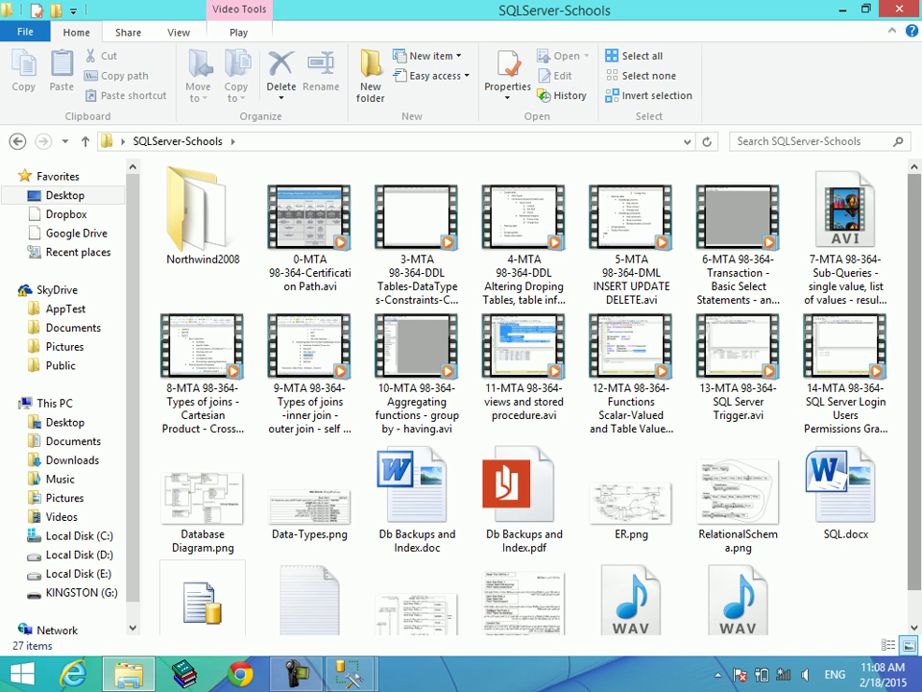
# Send the two WAV recordings in the SQLServer-Schools folder to the KINGSTON (G:) drive.
pyautogui.scroll(-1, 414, 384)
pyautogui.click(738, 572)
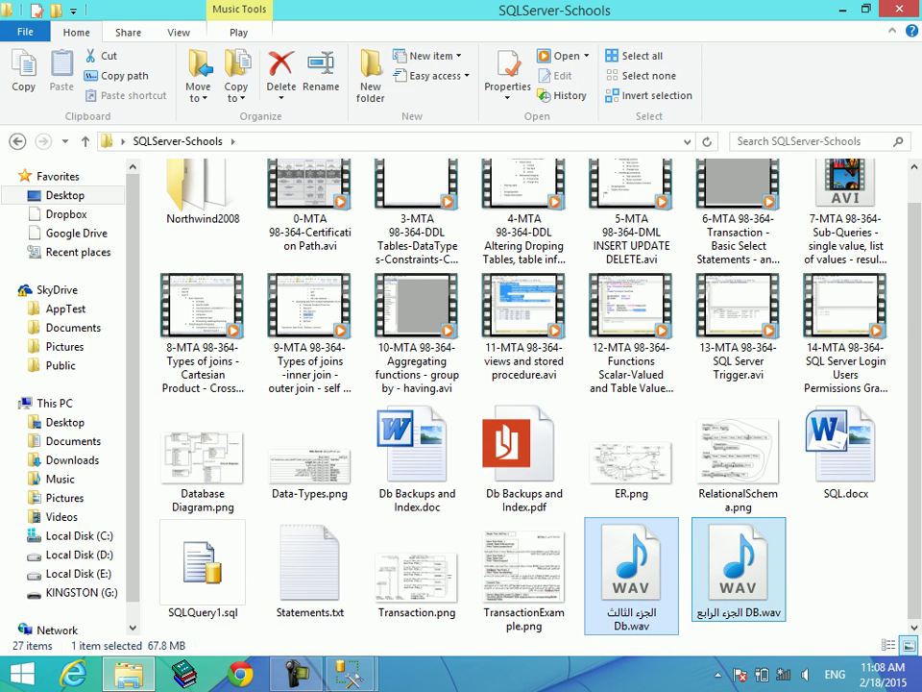
pyautogui.keyDown('ctrl'); pyautogui.click(616, 579); pyautogui.keyUp('ctrl')
pyautogui.rightClick(616, 580)
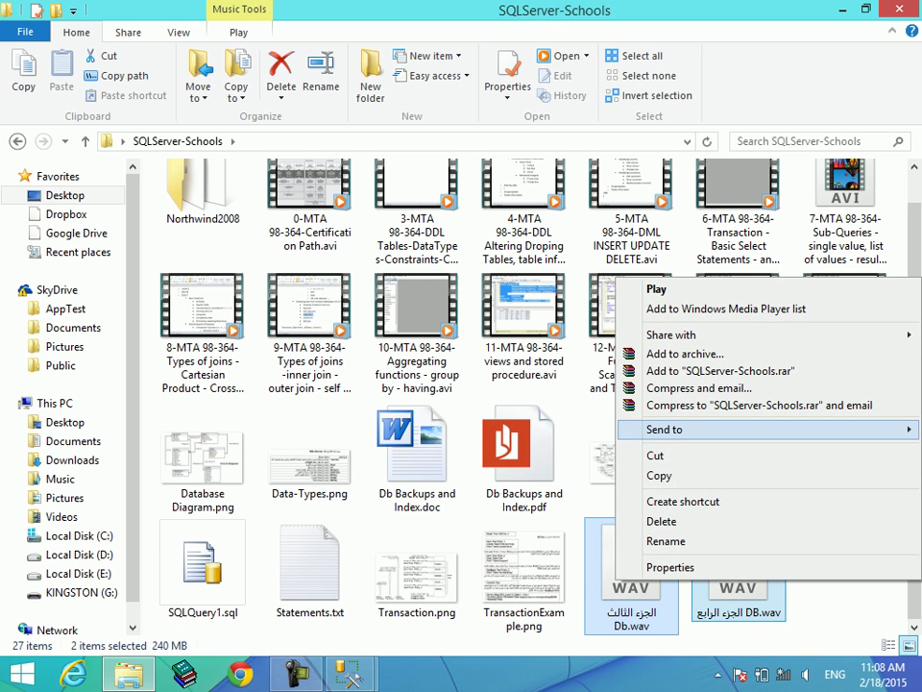
pyautogui.press('Right')
pyautogui.press('Down')
pyautogui.press('Down')
pyautogui.press('Down')
pyautogui.press('Down')
pyautogui.press('Down')
pyautogui.press('Down')
pyautogui.press('Down')
pyautogui.press('Return')
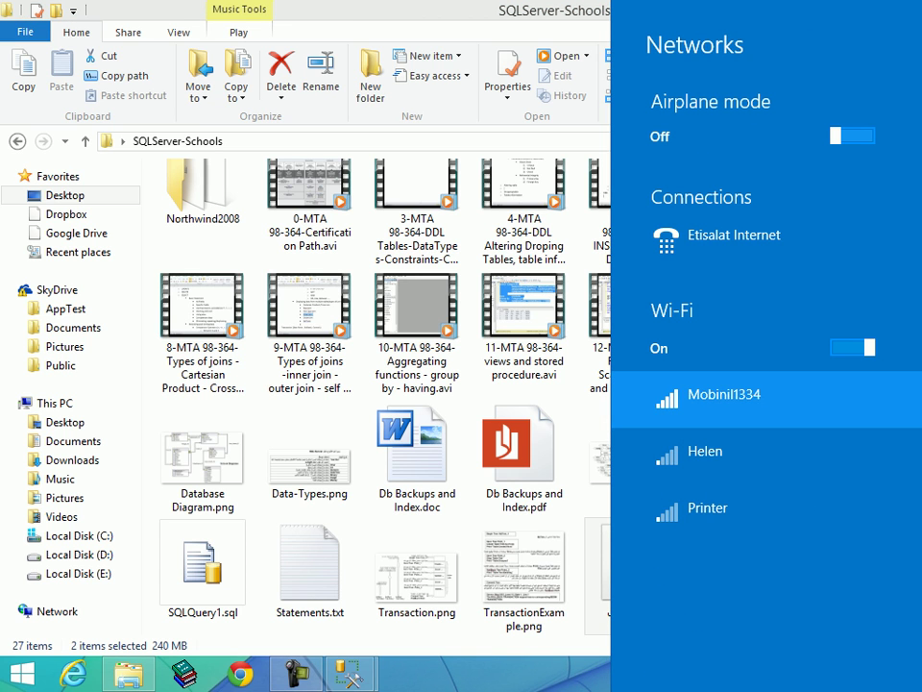
# Close the Networks pane and switch back to SQL Server Management Studio.
pyautogui.press('Return')
pyautogui.press('Escape')
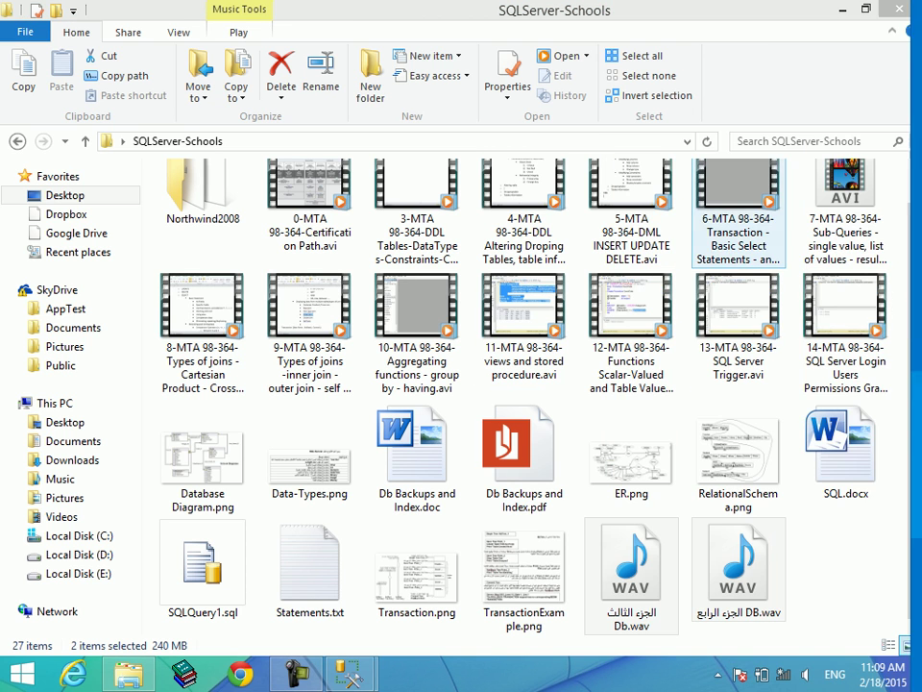
pyautogui.hotkey('alt', 'Tab')
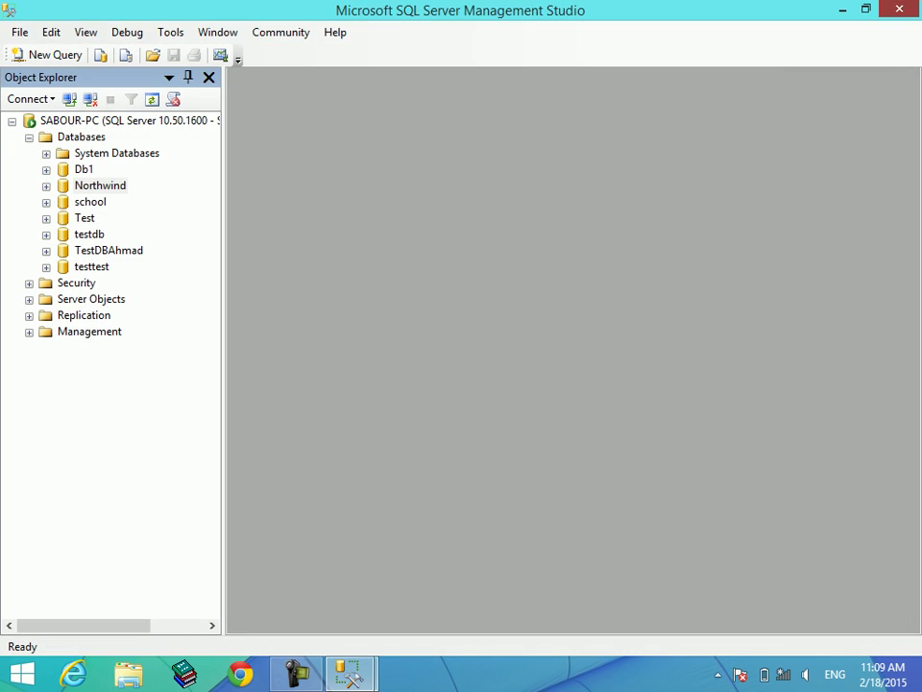